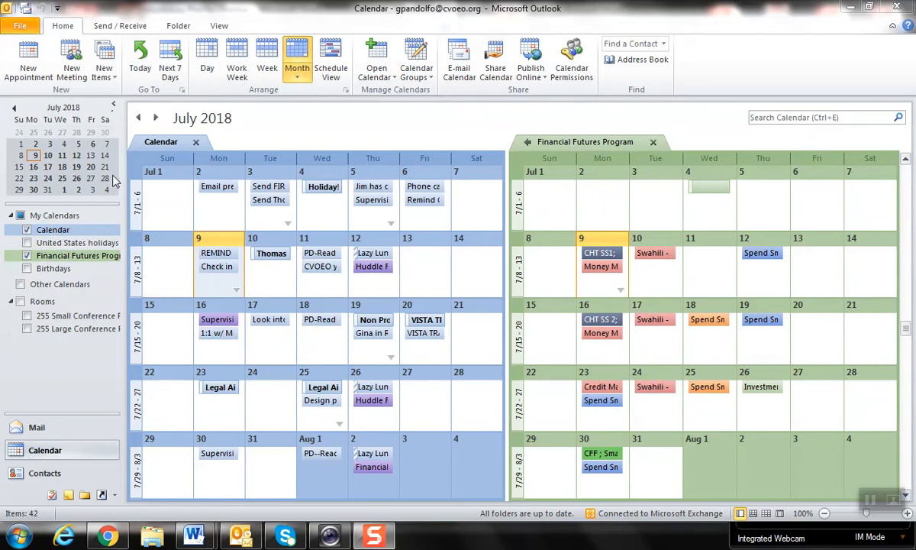
{"action": "left_click", "coordinate": [70, 456]}
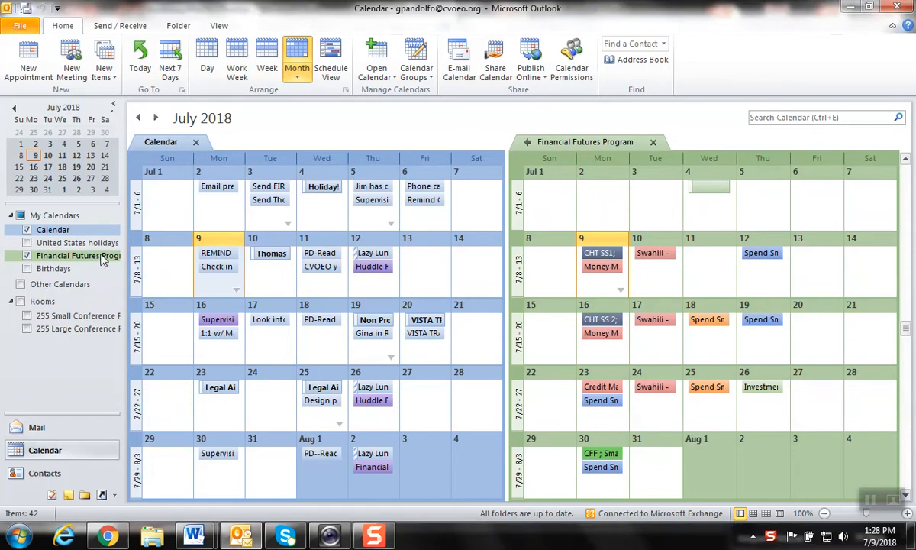
{"action": "left_click", "coordinate": [378, 68]}
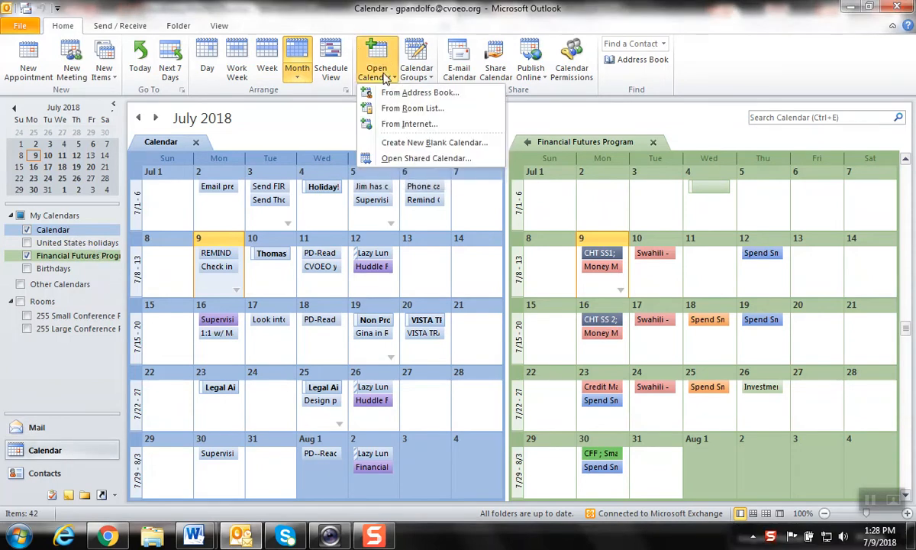
{"action": "left_click", "coordinate": [391, 94]}
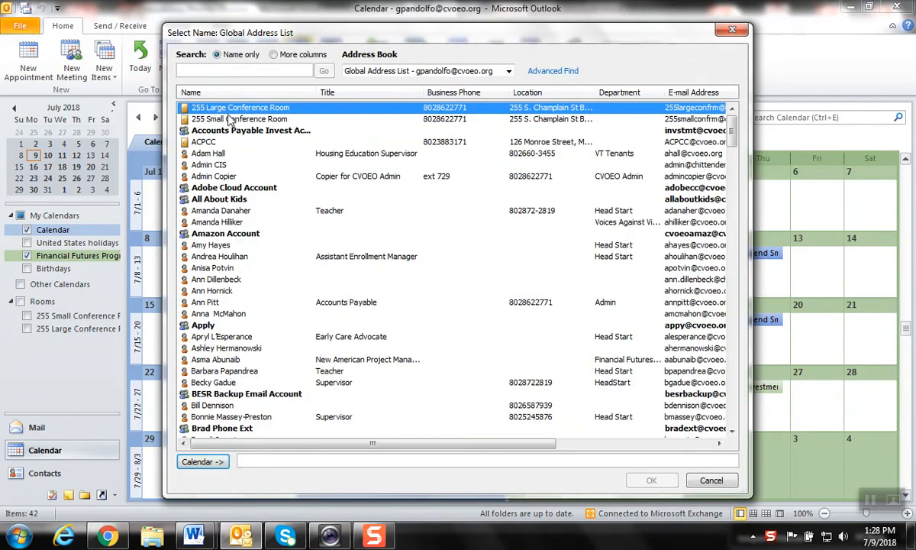
{"action": "double_click", "coordinate": [273, 110]}
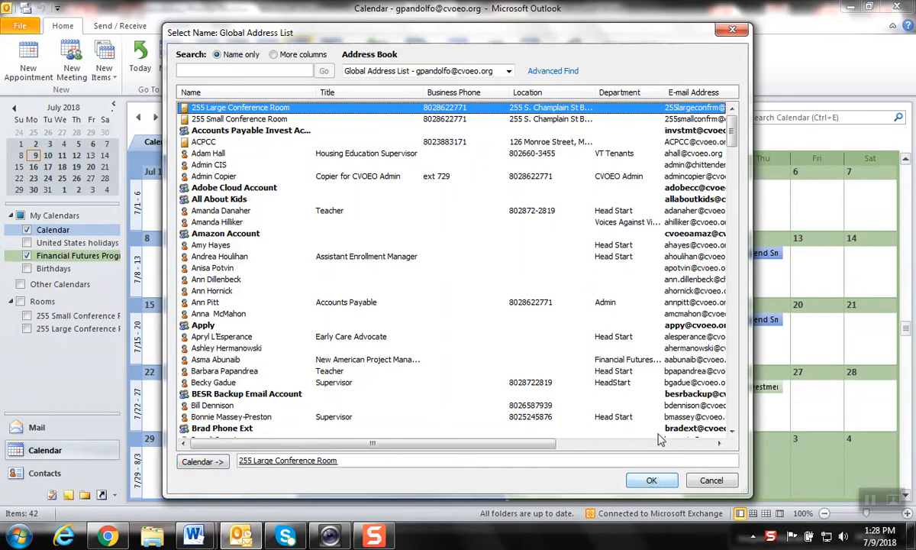
{"action": "left_click", "coordinate": [711, 478]}
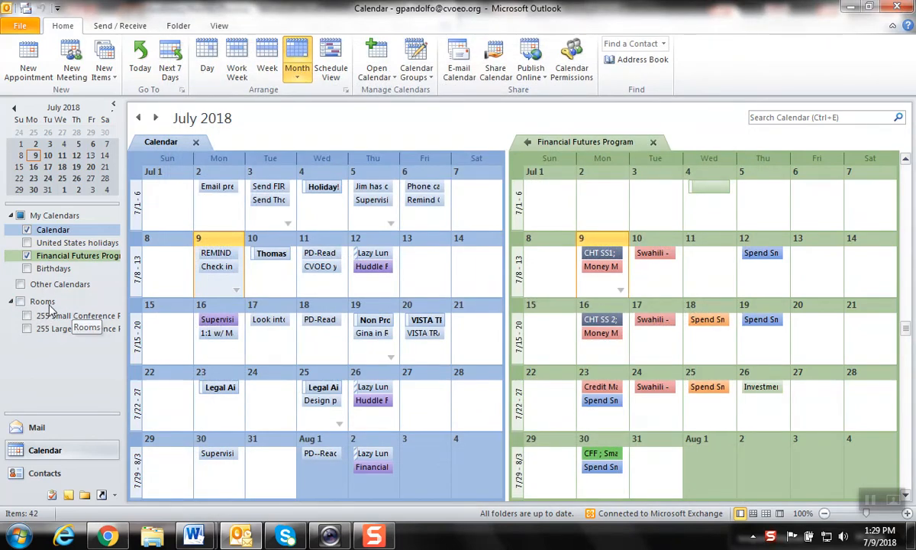
Step: Show only the 255 Small Conference Room calendar, closing the personal and Financial Futures Program calendars
{"action": "left_click", "coordinate": [67, 317]}
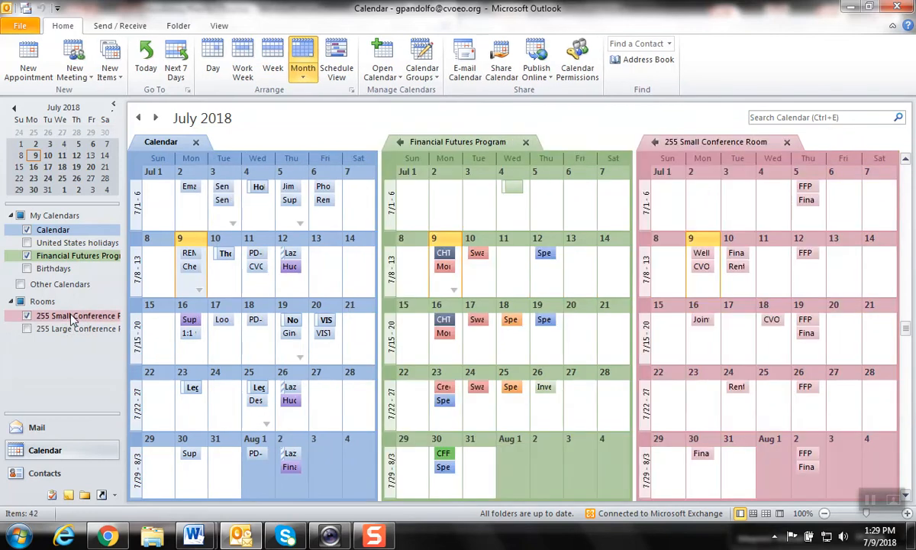
{"action": "left_click", "coordinate": [196, 144]}
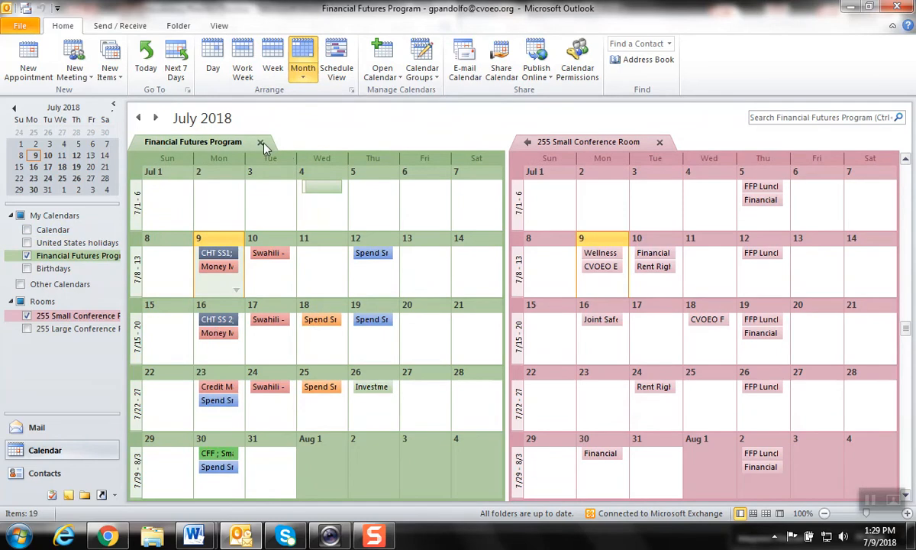
{"action": "left_click", "coordinate": [260, 144]}
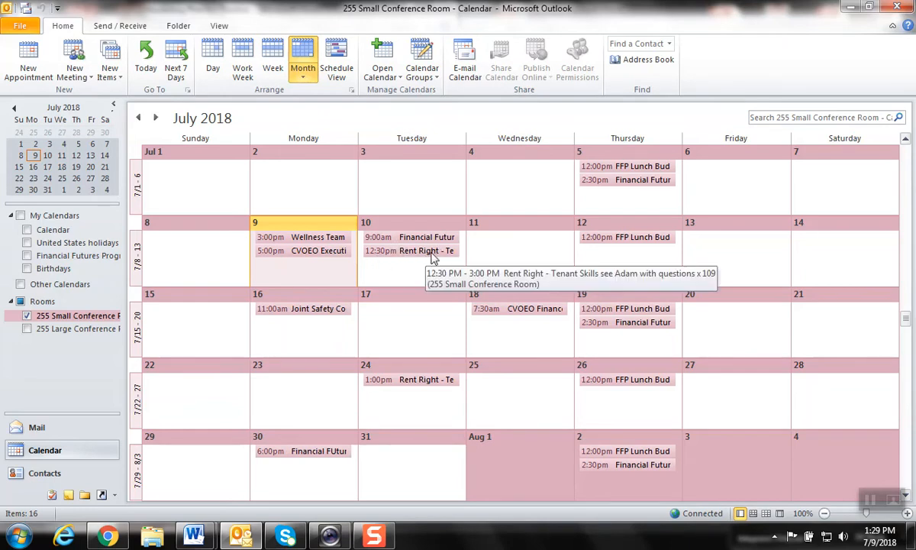
Step: Create an event on Wednesday, July 11, 2018 in the small conference room calendar with the subject "Financial Futures"
{"action": "left_click", "coordinate": [509, 246]}
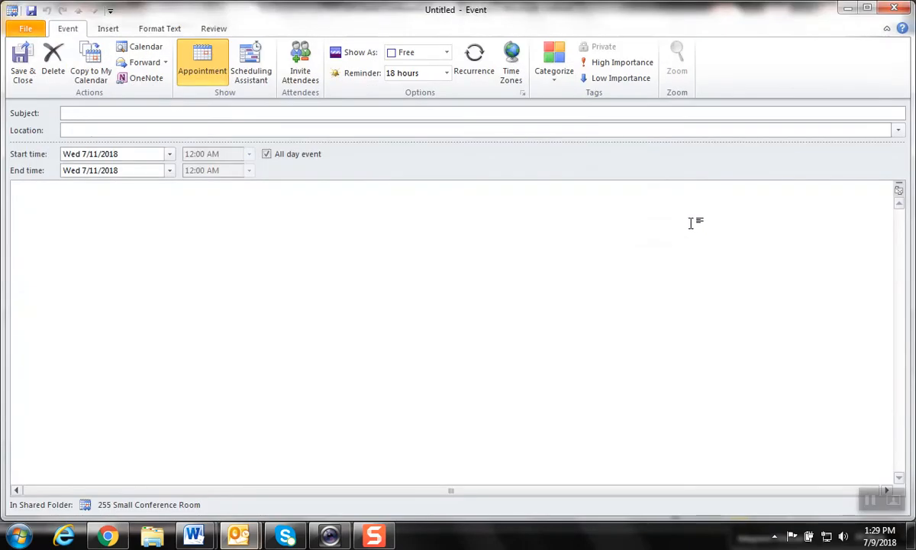
{"action": "type", "text": "Financial FUt"}
{"action": "key", "text": "BackSpace"}
{"action": "key", "text": "BackSpace"}
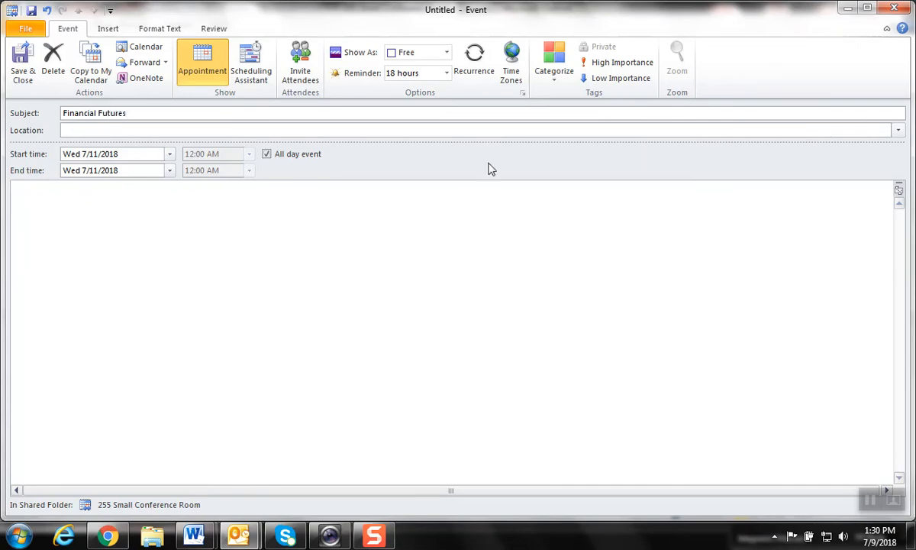
Step: Enter "Spend Smart 1" and, on the line below, the class contact's first name in the event notes
{"action": "left_click", "coordinate": [265, 221]}
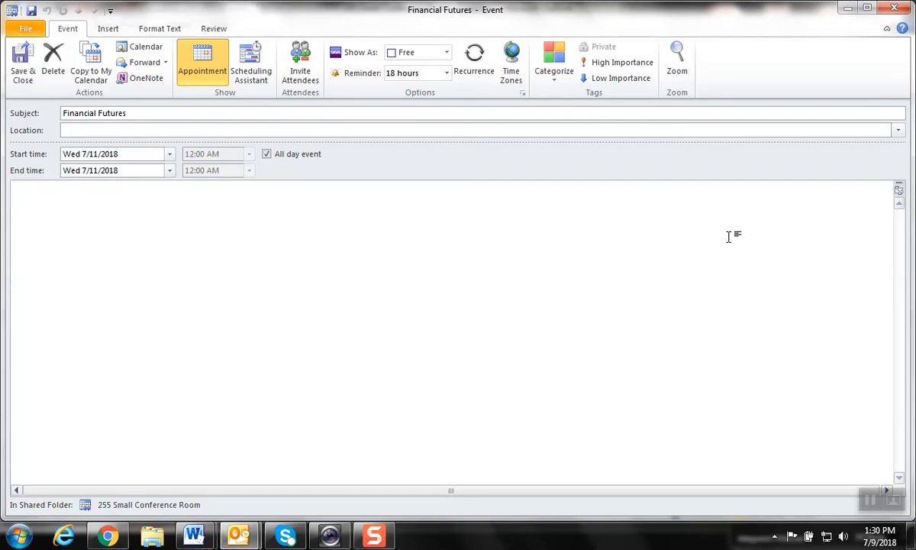
{"action": "type", "text": "Spend Smart 1"}
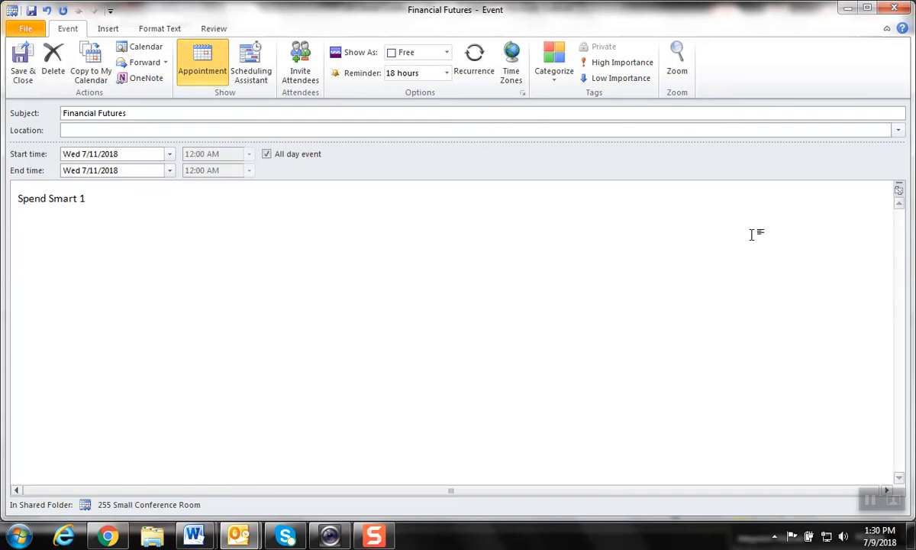
{"action": "key", "text": "BackSpace"}
{"action": "key", "text": "BackSpace"}
{"action": "type", "text": "Mar"}
Step: Turn off the all-day setting, schedule the room booking from 9:30 AM to 12:00 PM, and save and close it
{"action": "left_click", "coordinate": [274, 151]}
{"action": "left_click", "coordinate": [249, 156]}
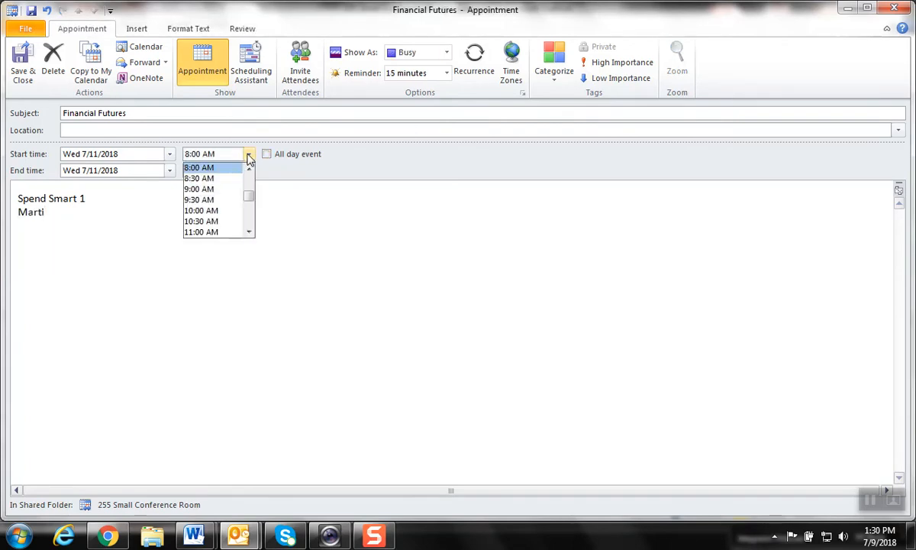
{"action": "left_click", "coordinate": [229, 200]}
{"action": "left_click", "coordinate": [249, 170]}
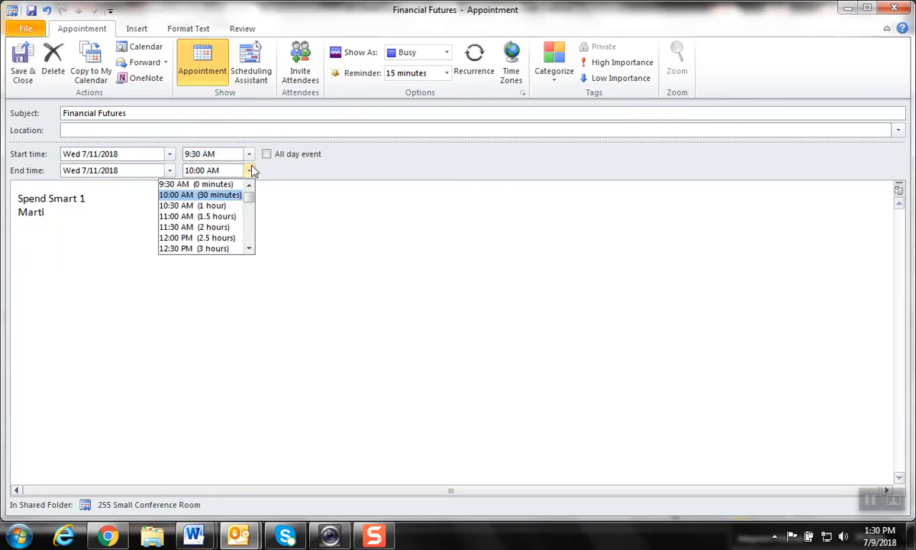
{"action": "left_click", "coordinate": [229, 238]}
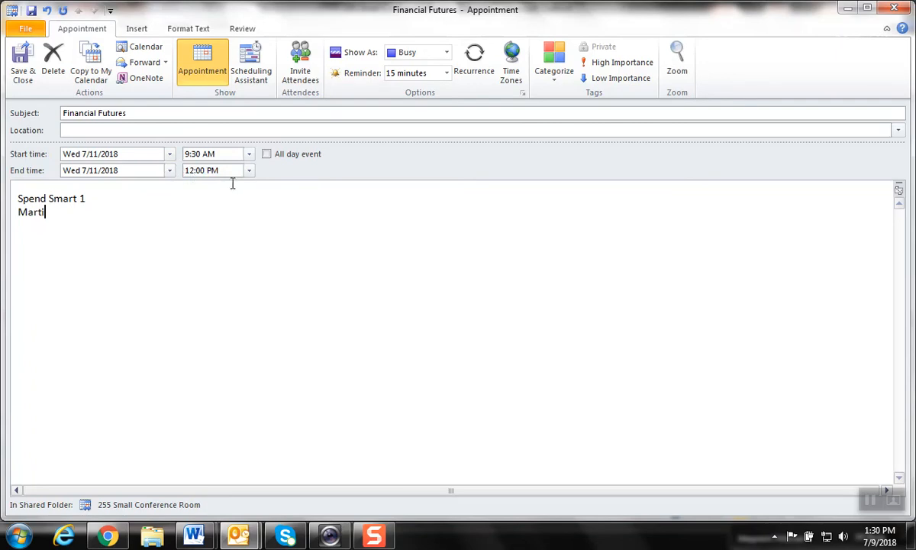
{"action": "left_click", "coordinate": [26, 74]}
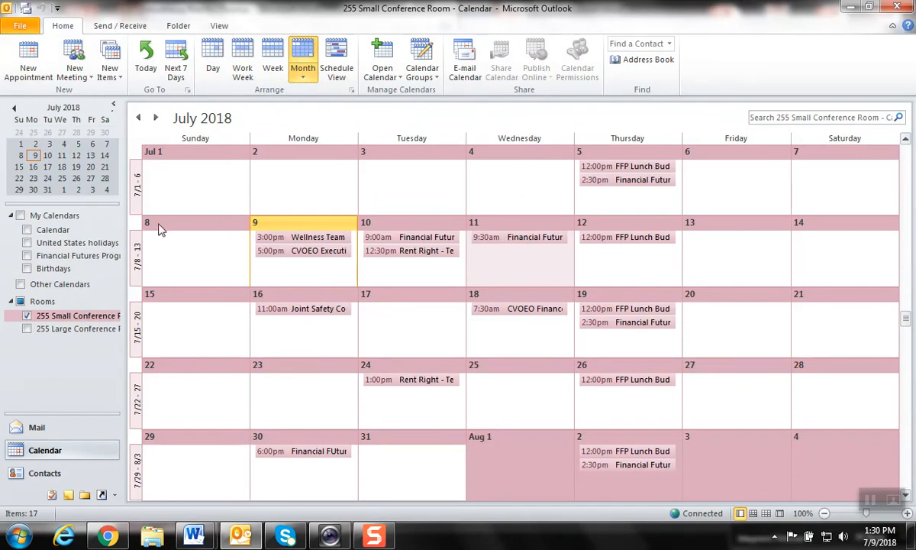
Step: Show the Financial Futures Program calendar and create an event there on July 11 with the subject "Spend Smart 1 Burlington"
{"action": "left_click", "coordinate": [54, 259]}
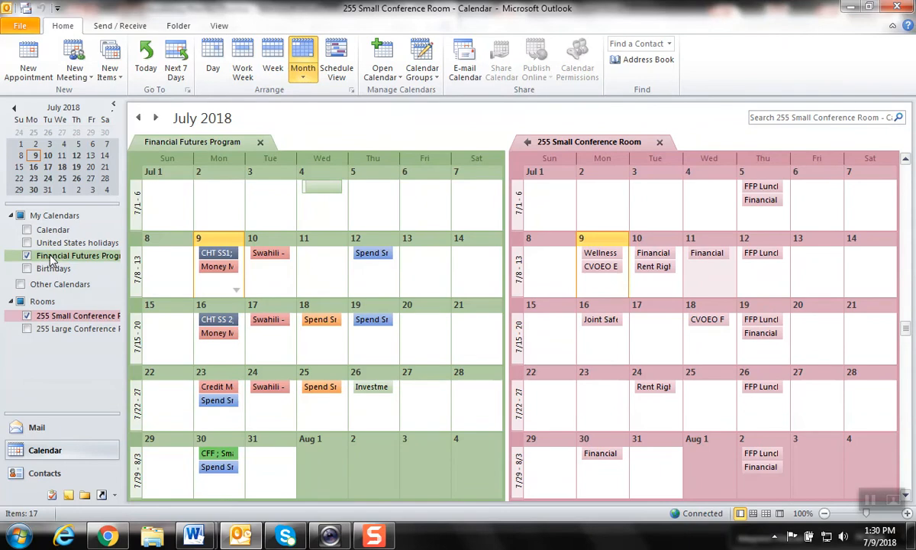
{"action": "left_click", "coordinate": [331, 263]}
{"action": "double_click", "coordinate": [329, 258]}
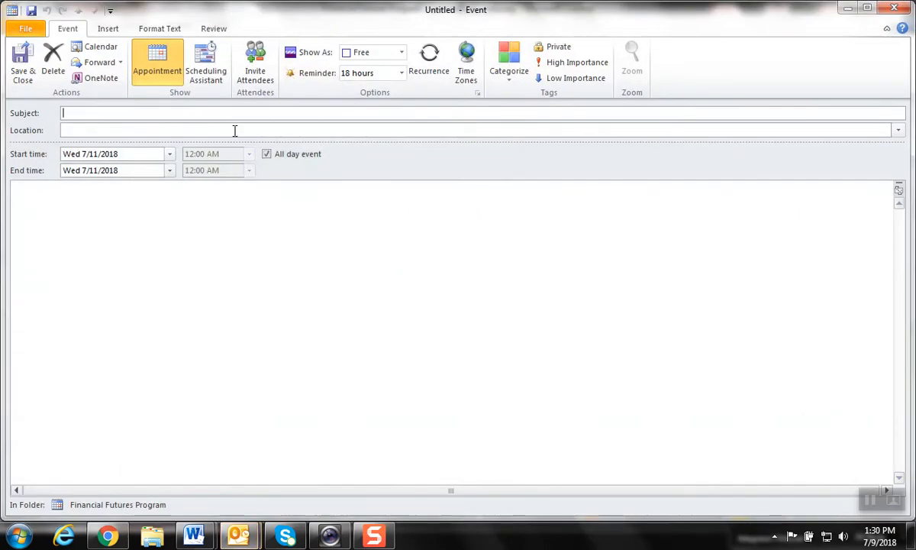
{"action": "type", "text": "Spends"}
{"action": "key", "text": "BackSpace"}
{"action": "key", "text": "BackSpace"}
{"action": "type", "text": "Smart Burlington"}
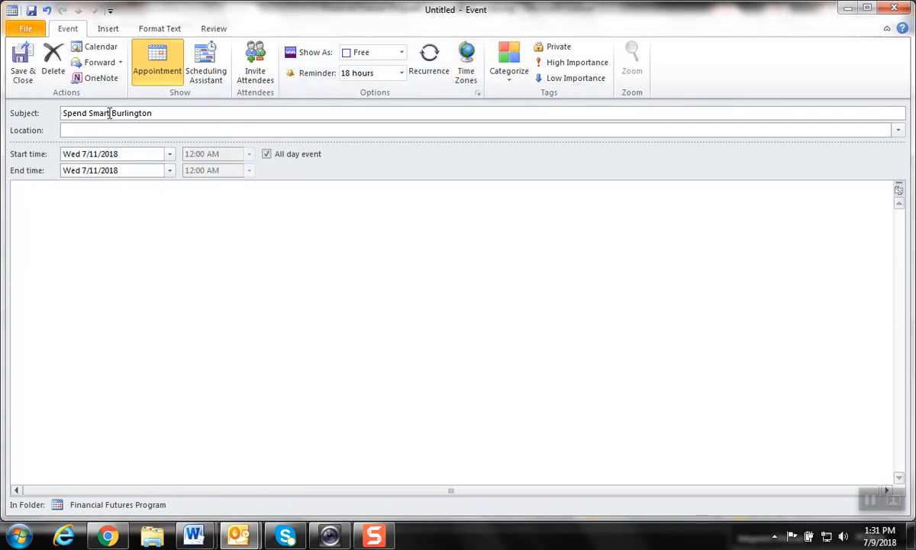
{"action": "type", "text": "1"}
Step: Set the location to "Small Conf" and change the all-day event to run from 10:00 AM to 11:30 AM
{"action": "left_click", "coordinate": [85, 131]}
{"action": "type", "text": "Small C"}
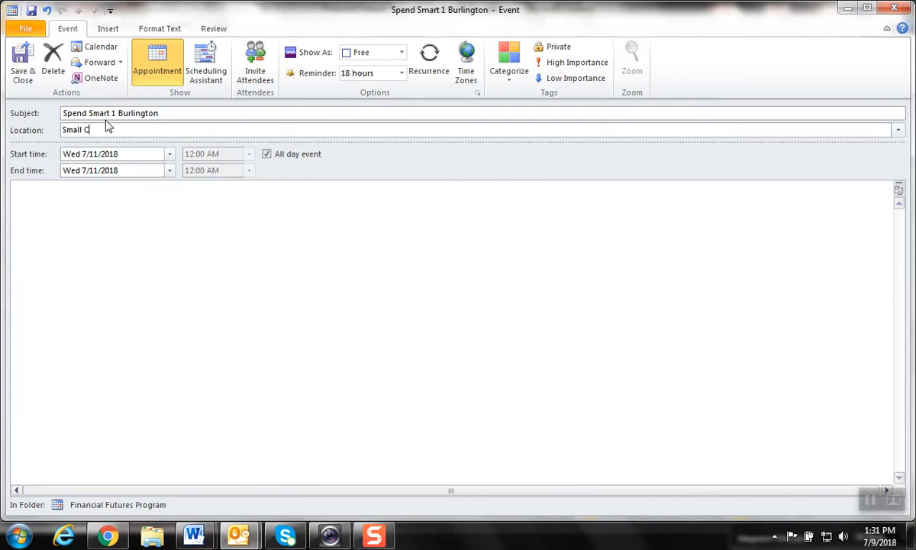
{"action": "left_click", "coordinate": [231, 262]}
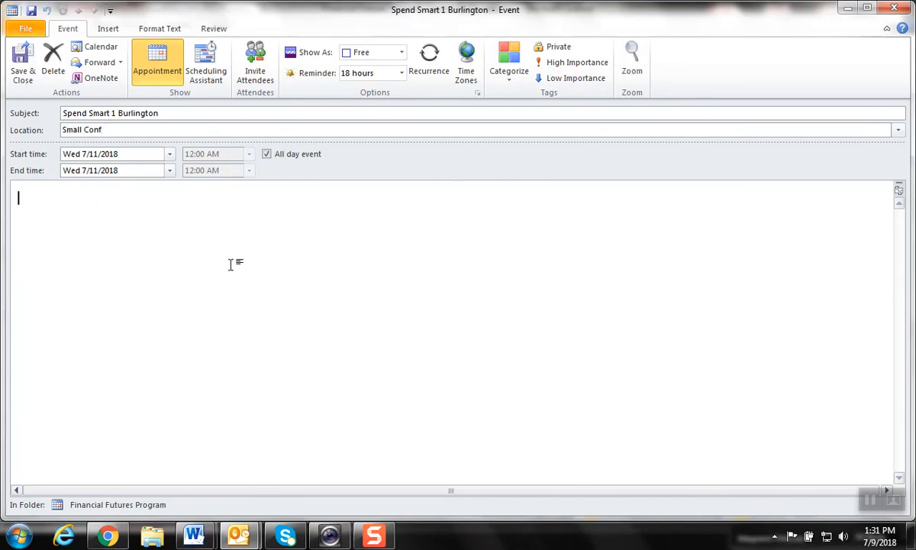
{"action": "left_click", "coordinate": [267, 154]}
{"action": "left_click", "coordinate": [249, 153]}
{"action": "left_click", "coordinate": [221, 211]}
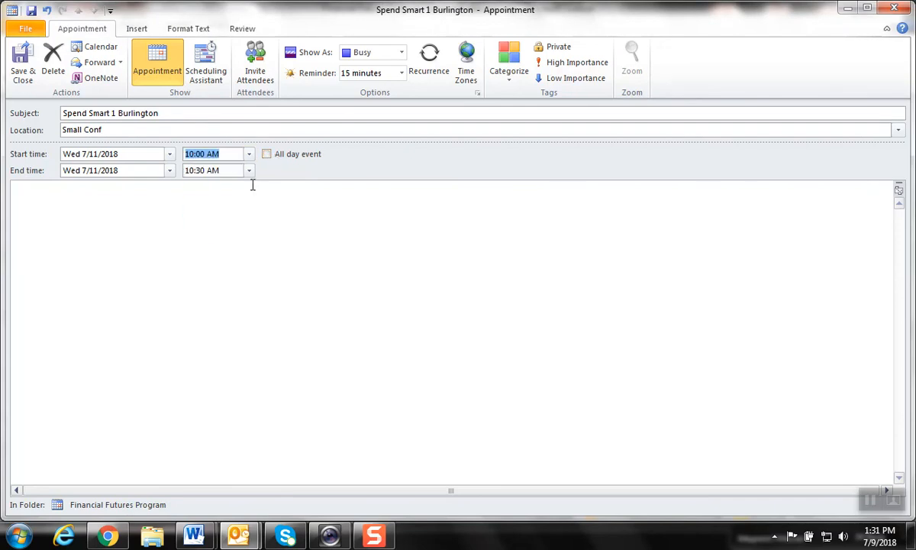
{"action": "left_click", "coordinate": [248, 170]}
{"action": "left_click", "coordinate": [210, 216]}
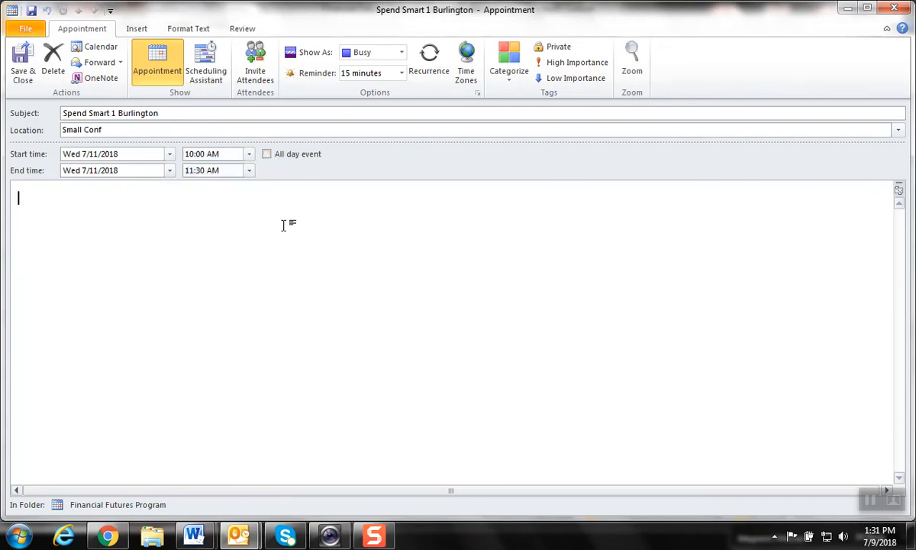
Step: Assign the BURLINGTON Spend Smart category to the appointment, and save and close it
{"action": "left_click", "coordinate": [523, 67]}
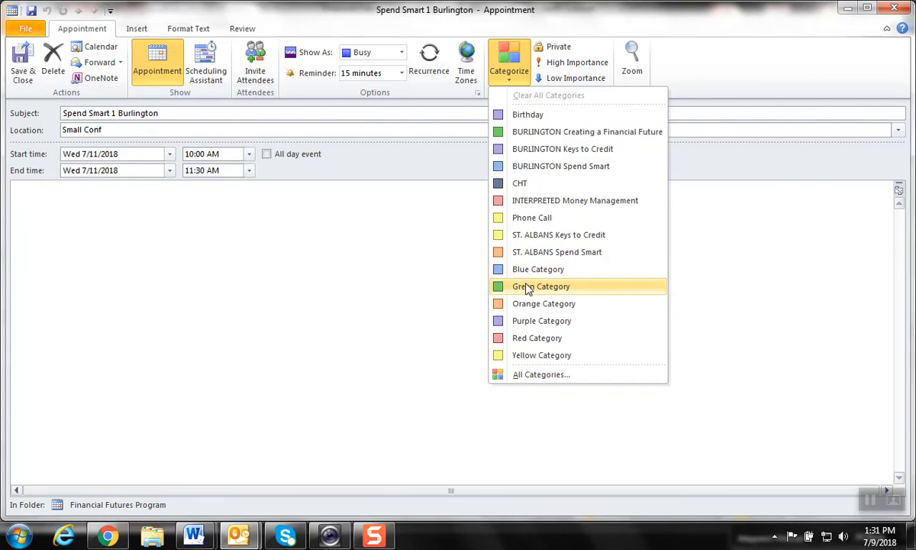
{"action": "left_click", "coordinate": [560, 168]}
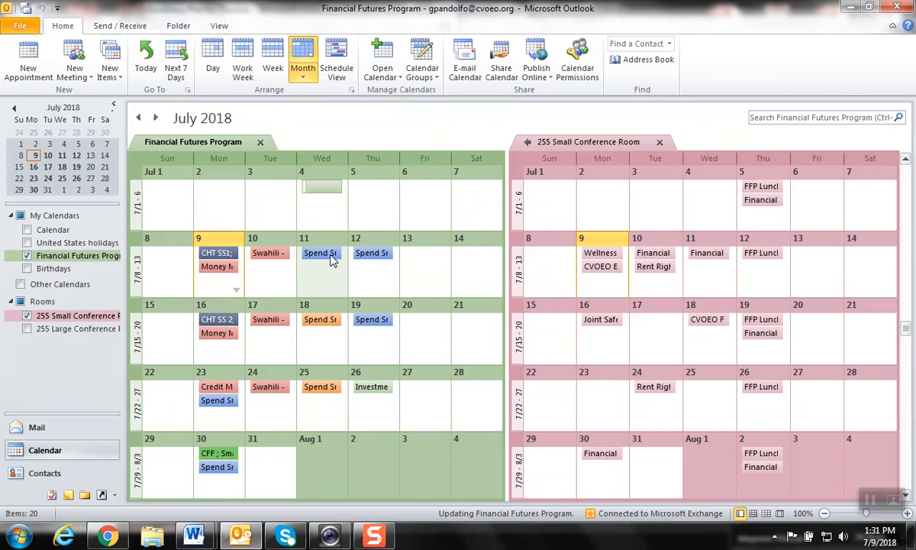
Step: Reopen the July 11 Spend Smart 1 Burlington appointment and add the contact's first name and "Spend Smart 1" to its notes
{"action": "mouse_move", "coordinate": [331, 261]}
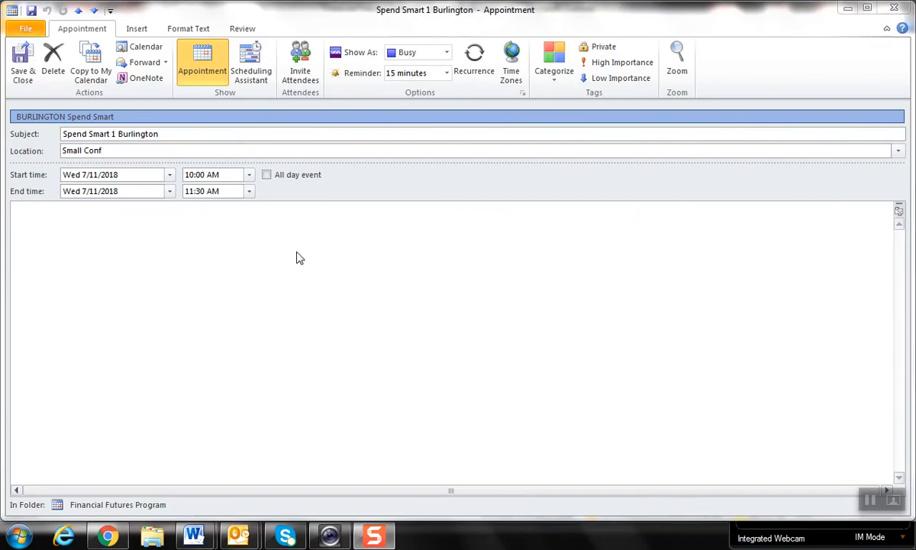
{"action": "left_click", "coordinate": [252, 249]}
{"action": "type", "text": "Marti"}
{"action": "key", "text": "Return"}
{"action": "type", "text": "Spend Smart 1"}
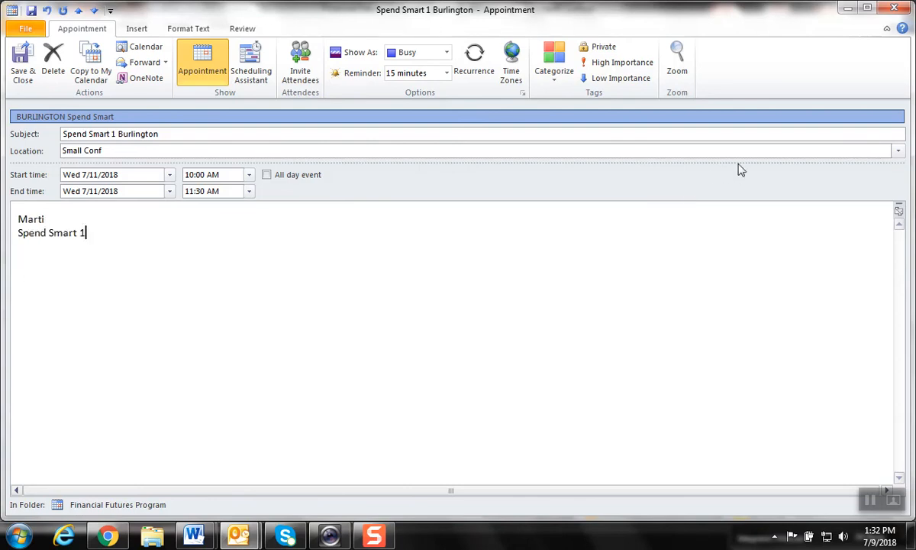